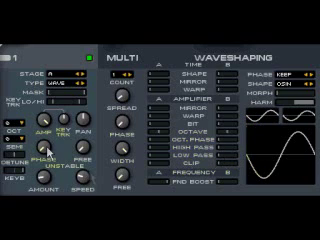
# - Turn the oscillator PHASE knob so the waveform preview starts at its peak
pyautogui.moveTo(20, 148); pyautogui.dragTo(47, 135)
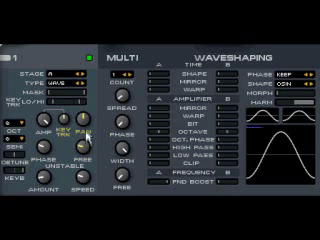
# - Turn the PHASE knob again and check the redrawn waveform preview
pyautogui.moveTo(62, 152); pyautogui.dragTo(47, 150)
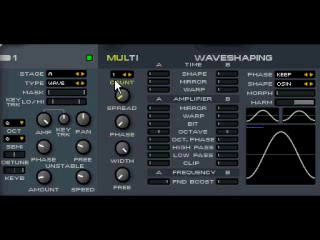
# - Try a higher MULTI COUNT, then set the voice count back to 1
pyautogui.click(121, 75)
pyautogui.click(121, 86)
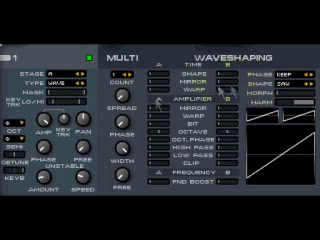
pyautogui.click(121, 75)
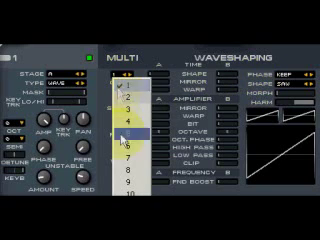
pyautogui.click(133, 184)
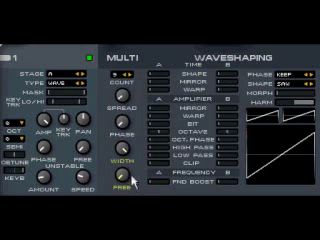
pyautogui.click(121, 74)
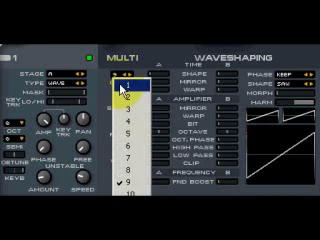
pyautogui.click(120, 86)
# - Step the MULTI COUNT up through 2 and 5, ending at 7 voices
pyautogui.click(120, 75)
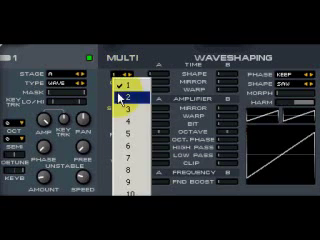
pyautogui.click(122, 97)
pyautogui.click(120, 75)
pyautogui.click(121, 110)
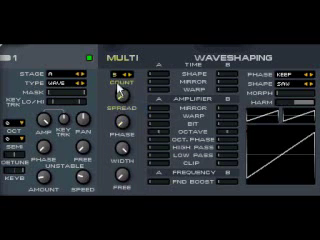
pyautogui.click(120, 75)
pyautogui.click(120, 97)
pyautogui.click(120, 75)
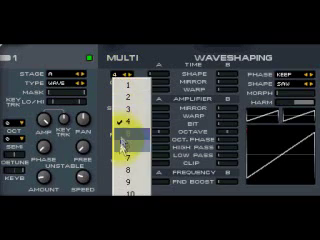
pyautogui.click(121, 133)
pyautogui.click(120, 75)
pyautogui.click(124, 146)
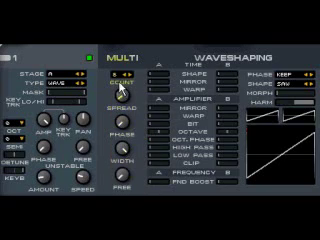
pyautogui.click(120, 75)
pyautogui.click(122, 158)
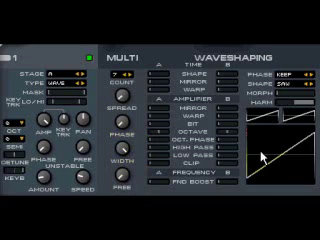